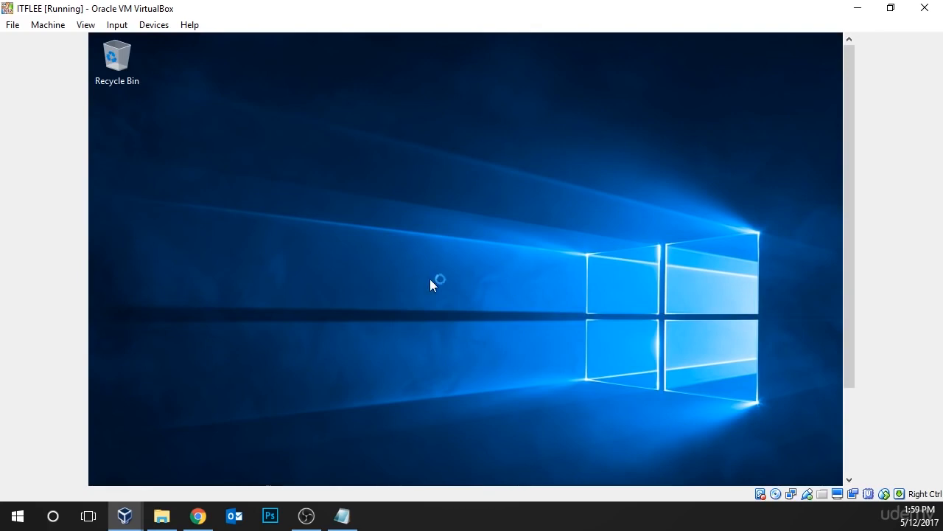
- Allow the server to be discoverable on the network and maximize the virtual machine window
{"action": "left_click_drag", "start_coordinate": [846, 215], "coordinate": [846, 244]}
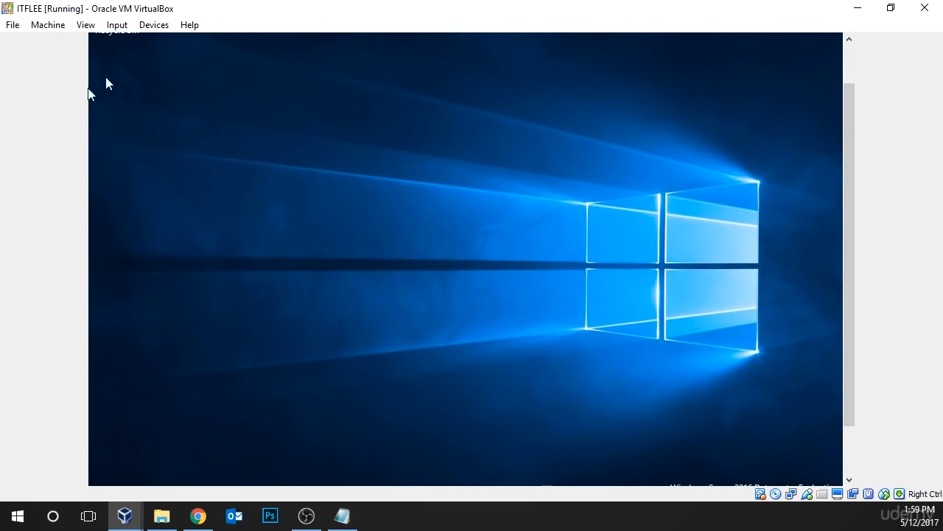
{"action": "left_click_drag", "start_coordinate": [227, 4], "coordinate": [310, 51]}
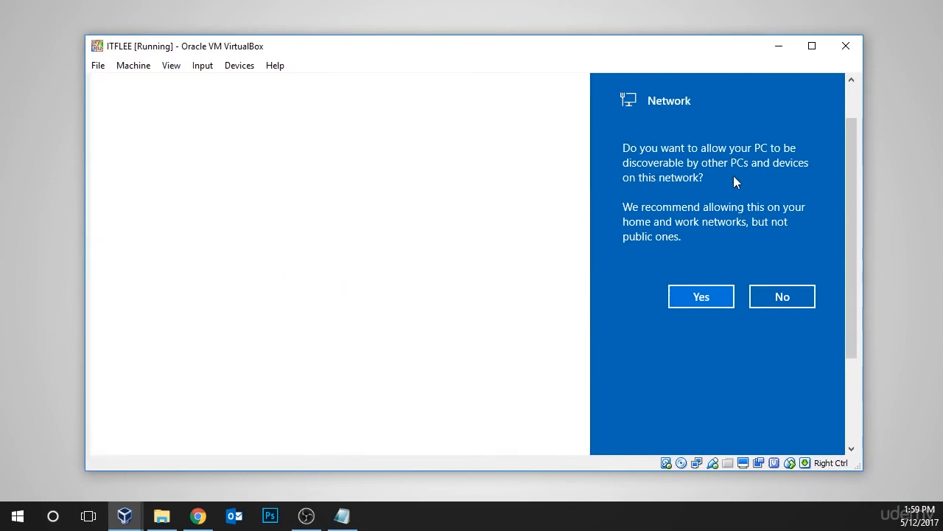
{"action": "left_click", "coordinate": [704, 296]}
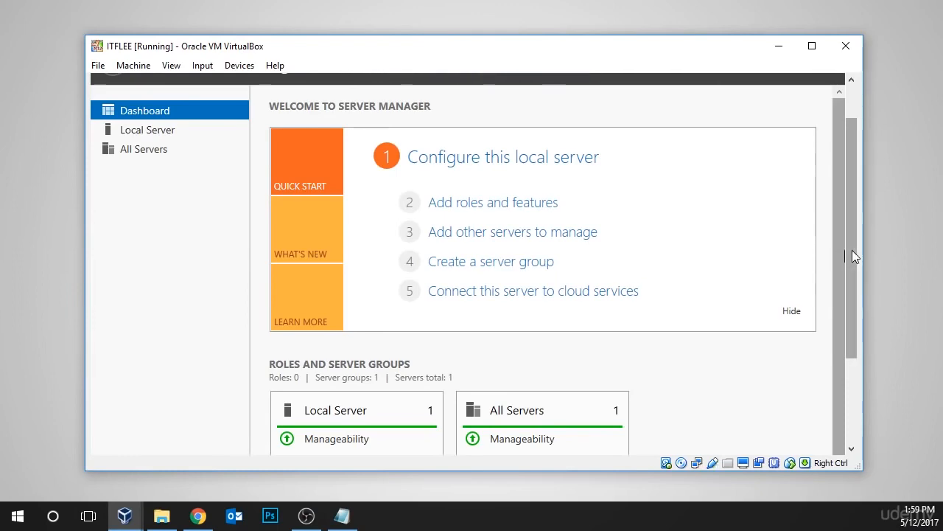
{"action": "left_click_drag", "start_coordinate": [852, 250], "coordinate": [823, 286]}
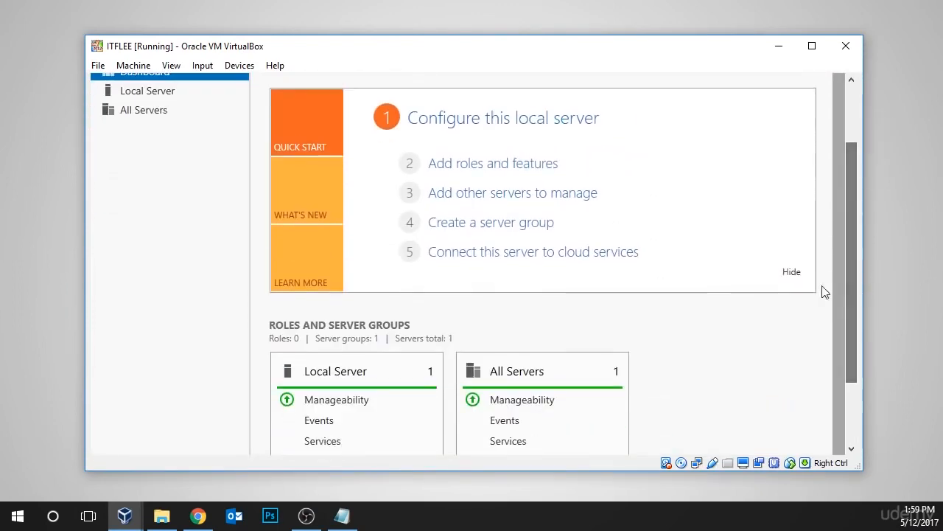
{"action": "left_click", "coordinate": [811, 46]}
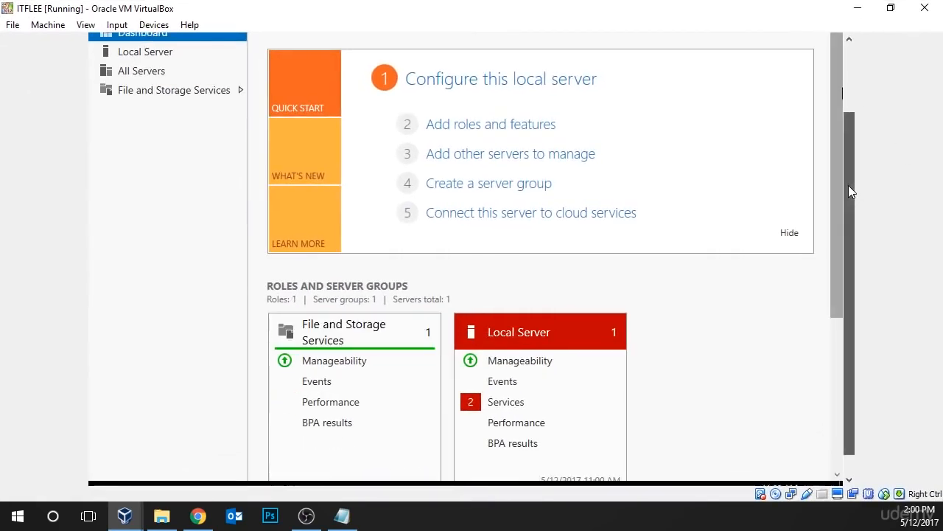
{"action": "left_click_drag", "start_coordinate": [849, 190], "coordinate": [866, 120]}
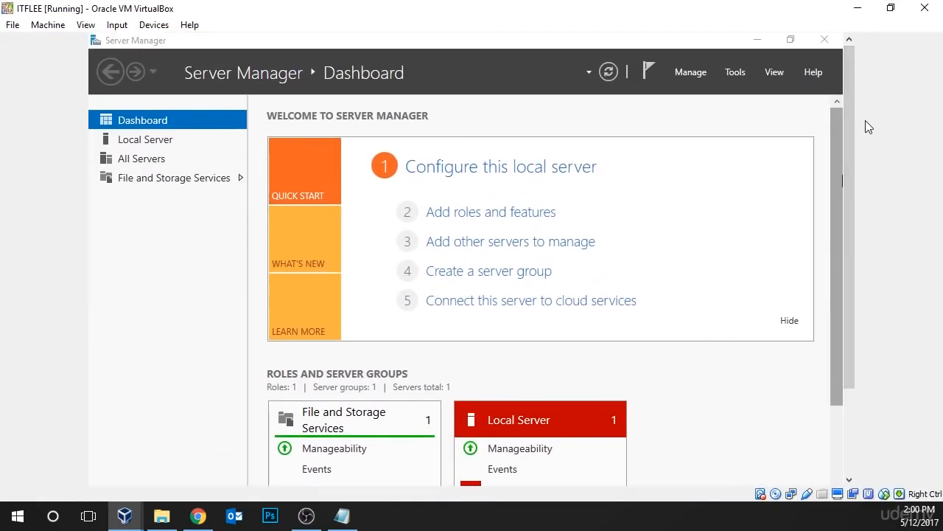
- Insert the Guest Additions CD image into the virtual machine and open the disc's folder to view its files
{"action": "left_click", "coordinate": [154, 25]}
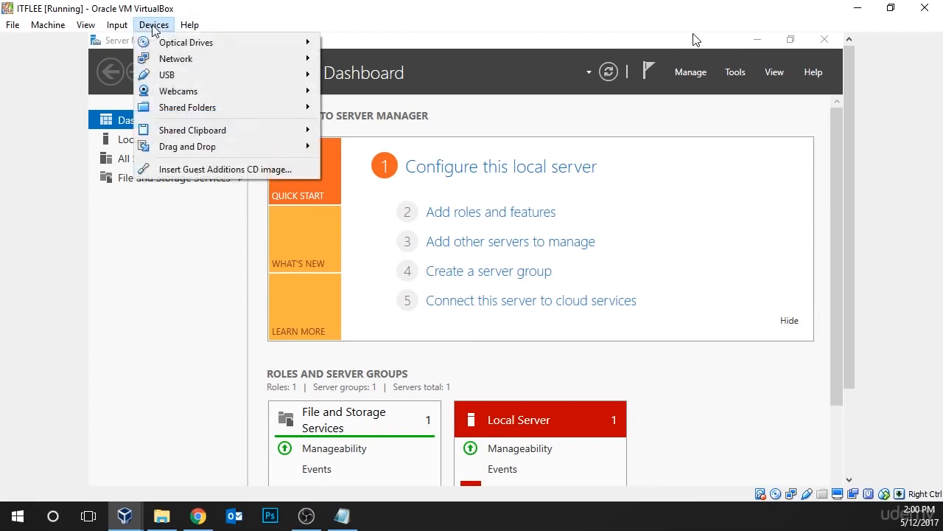
{"action": "left_click", "coordinate": [234, 171]}
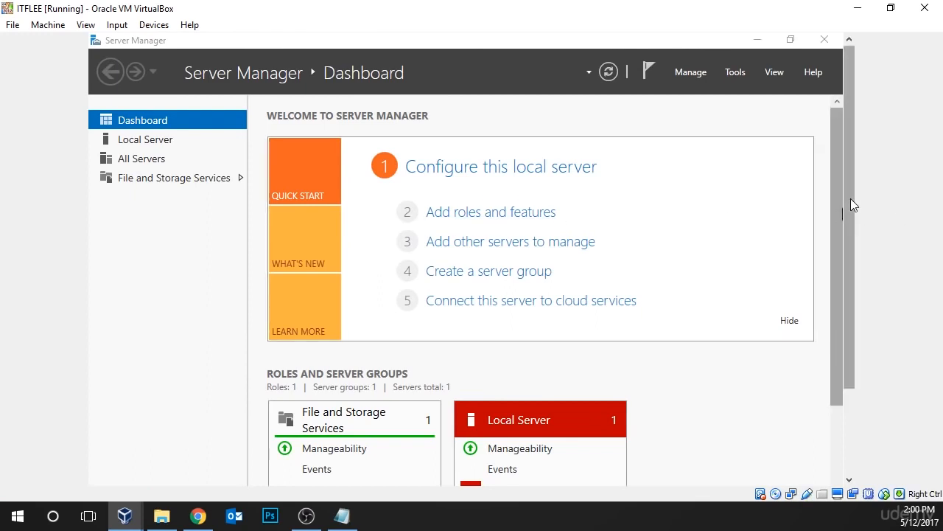
{"action": "left_click_drag", "start_coordinate": [850, 198], "coordinate": [851, 322]}
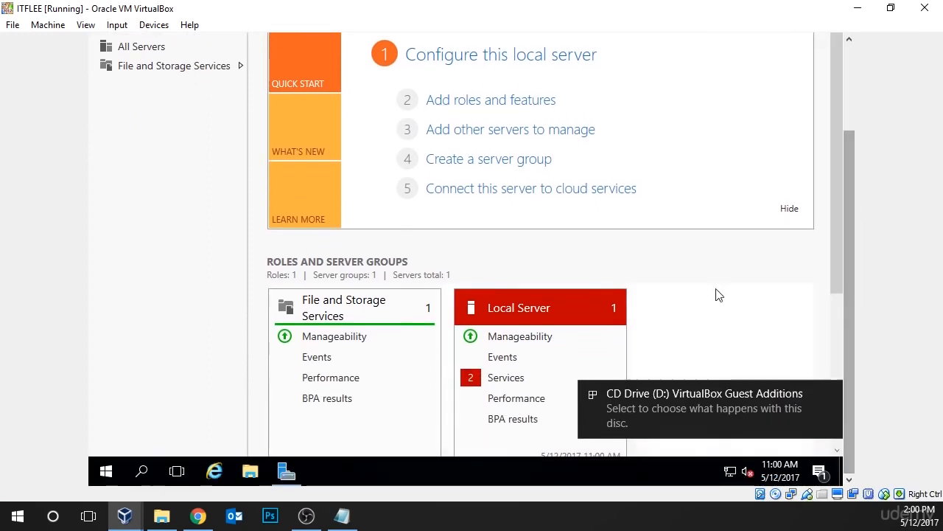
{"action": "left_click", "coordinate": [700, 409]}
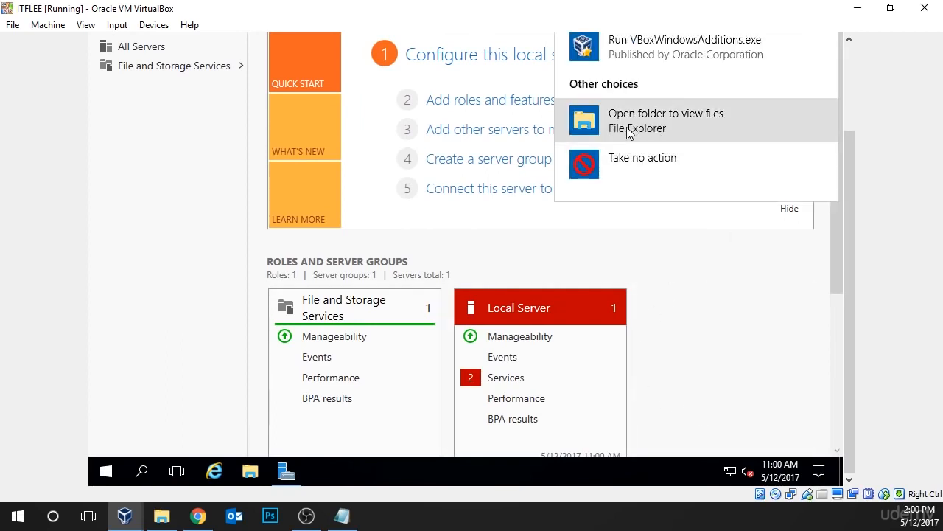
{"action": "left_click_drag", "start_coordinate": [855, 221], "coordinate": [853, 132]}
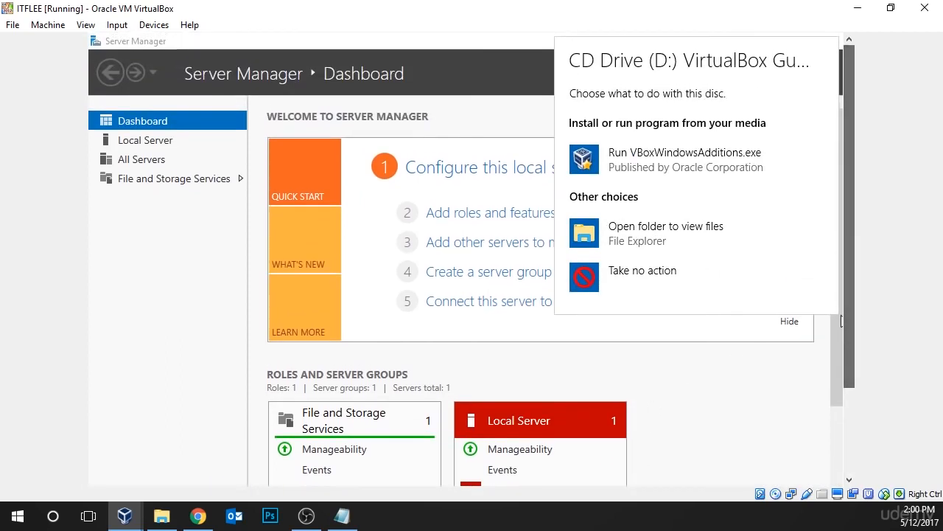
{"action": "left_click", "coordinate": [625, 251]}
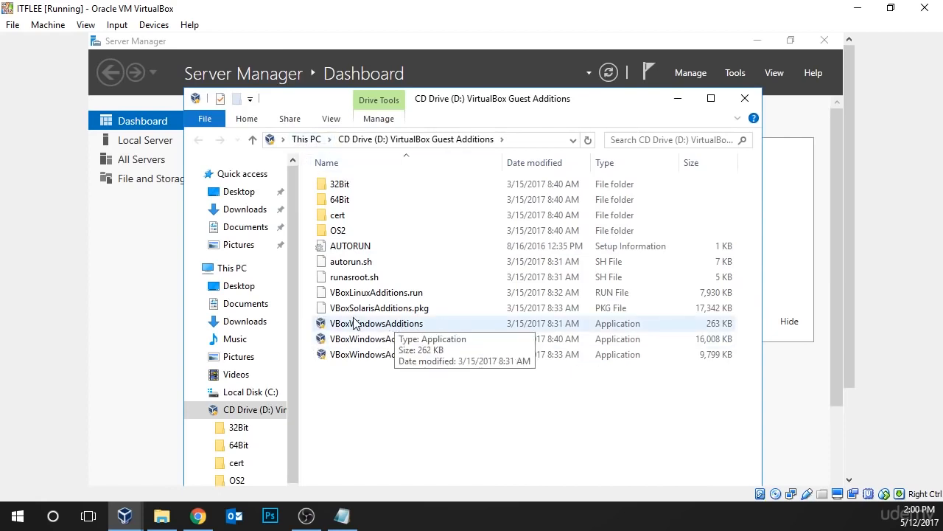
- Install the Guest Additions with VBoxWindowsAdditions in the default folder, accepting the Oracle Corporation device software
{"action": "double_click", "coordinate": [352, 330]}
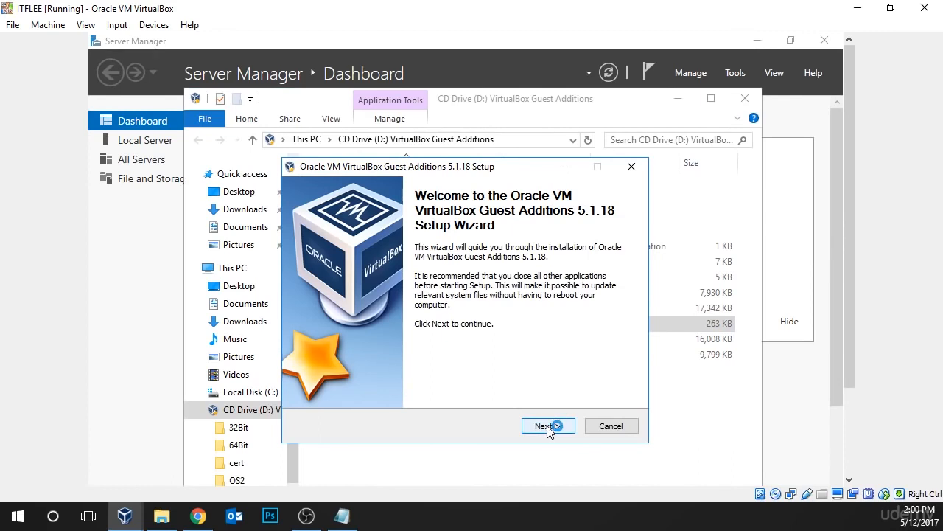
{"action": "scroll", "coordinate": [851, 292], "scroll_direction": "down", "scroll_amount": 1}
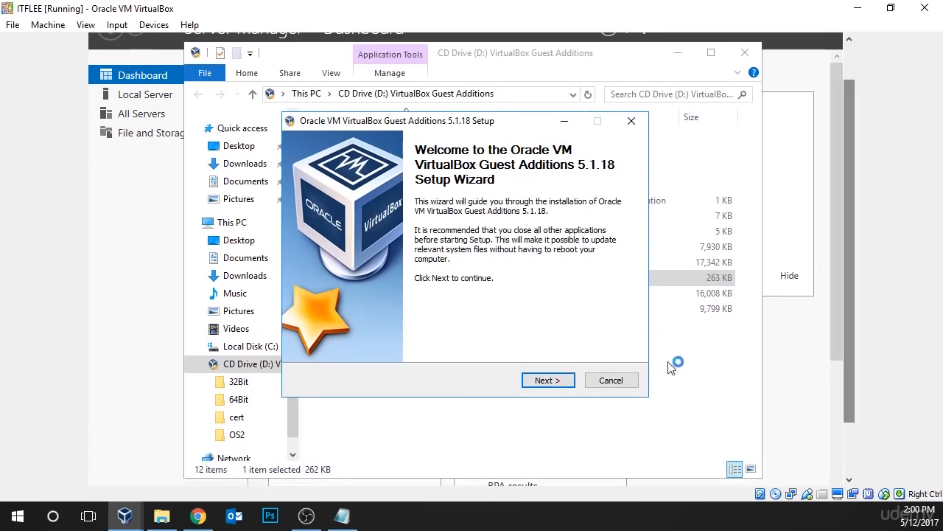
{"action": "left_click", "coordinate": [543, 381]}
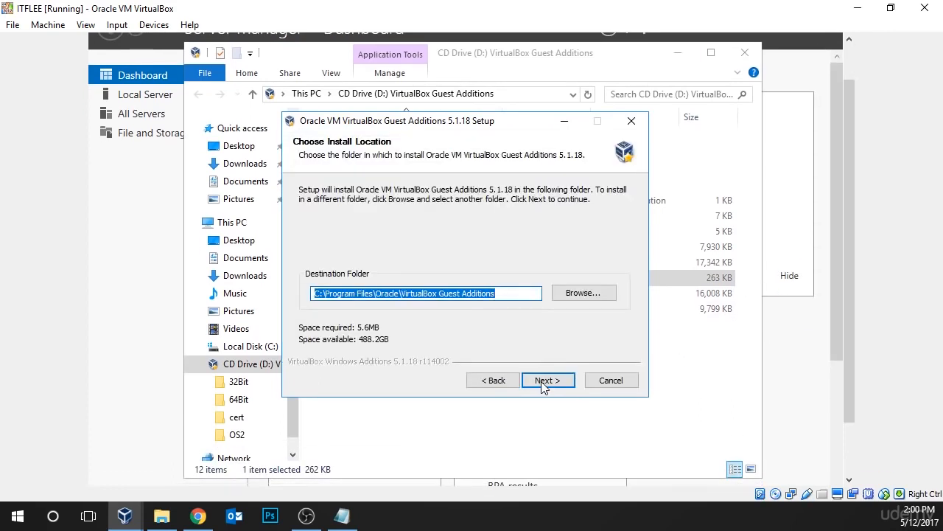
{"action": "left_click", "coordinate": [543, 381]}
{"action": "left_click", "coordinate": [543, 381]}
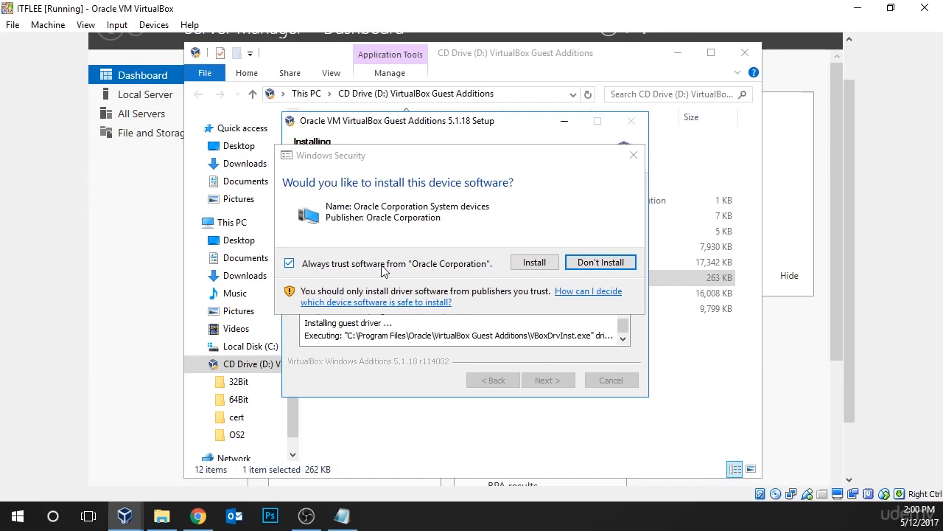
{"action": "left_click", "coordinate": [535, 263]}
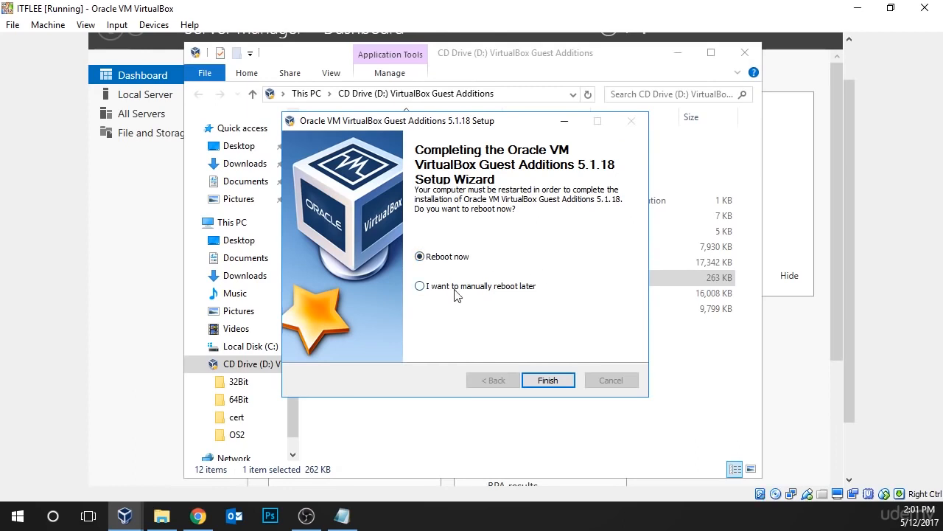
- Finish the Guest Additions setup with the manual reboot option and close the CD drive folder
{"action": "left_click", "coordinate": [521, 289]}
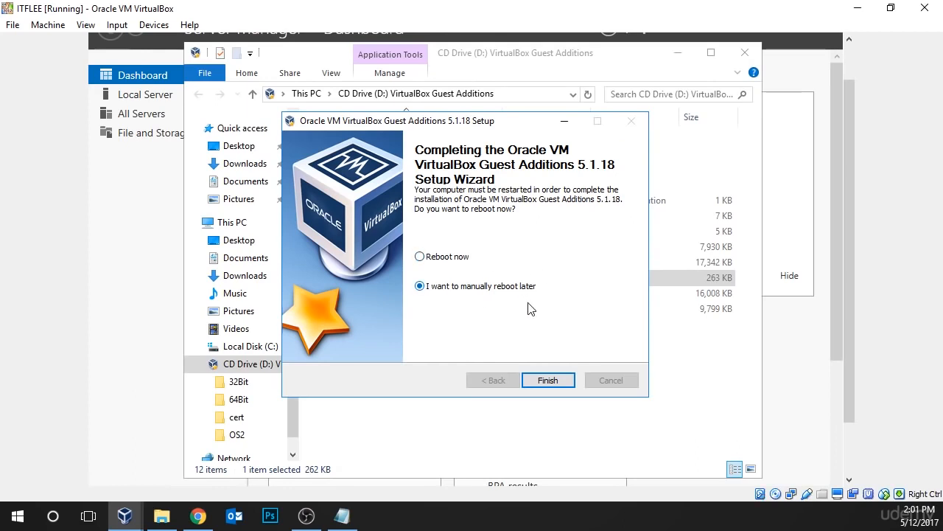
{"action": "left_click", "coordinate": [548, 380]}
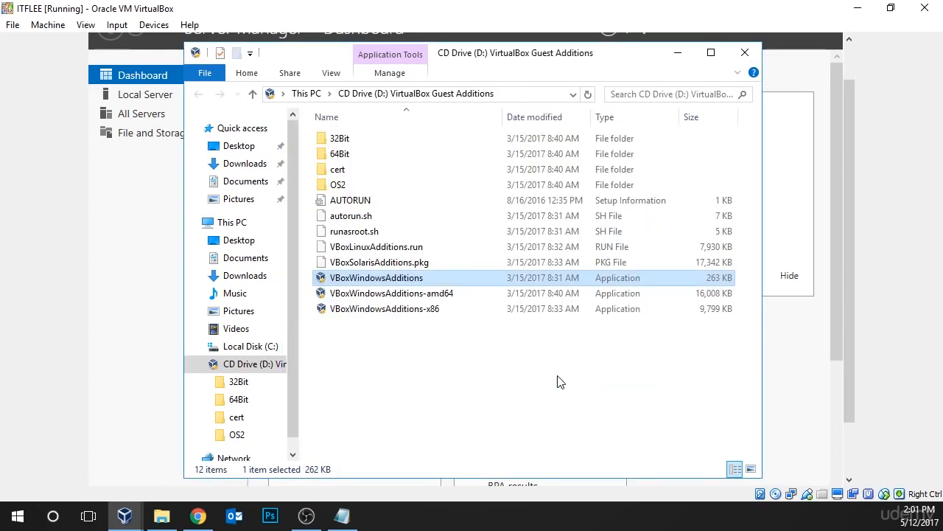
{"action": "left_click", "coordinate": [746, 56]}
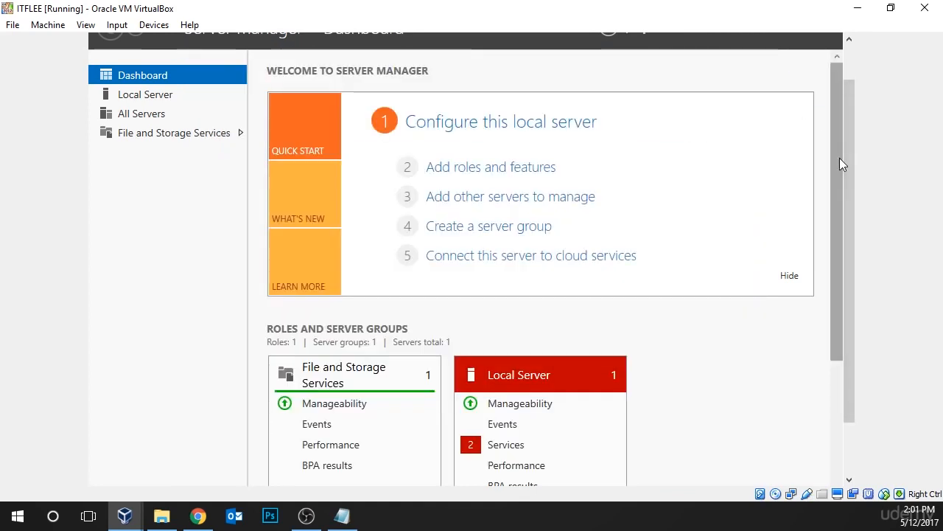
- Open the Ethernet adapter's properties from the local server settings and disable Internet Protocol Version 6 (TCP/IPv6)
{"action": "left_click_drag", "start_coordinate": [855, 154], "coordinate": [885, 259]}
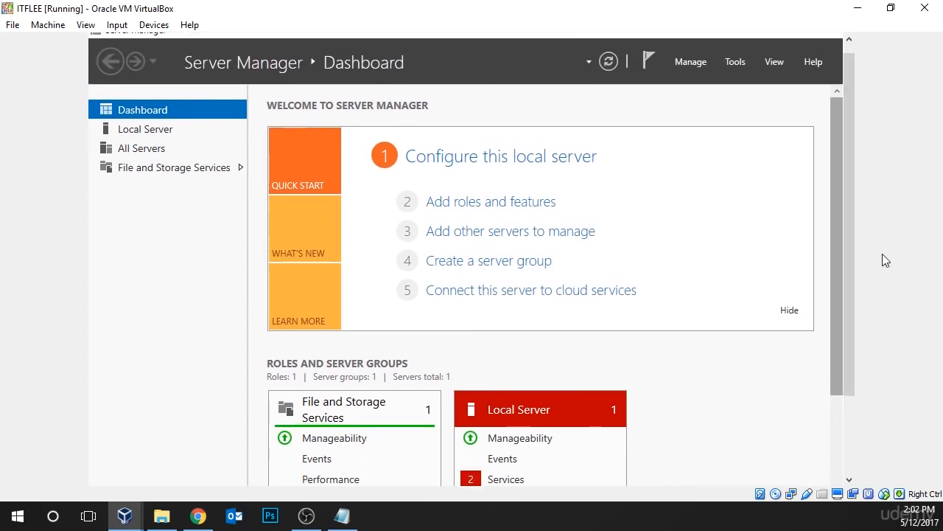
{"action": "left_click", "coordinate": [146, 134]}
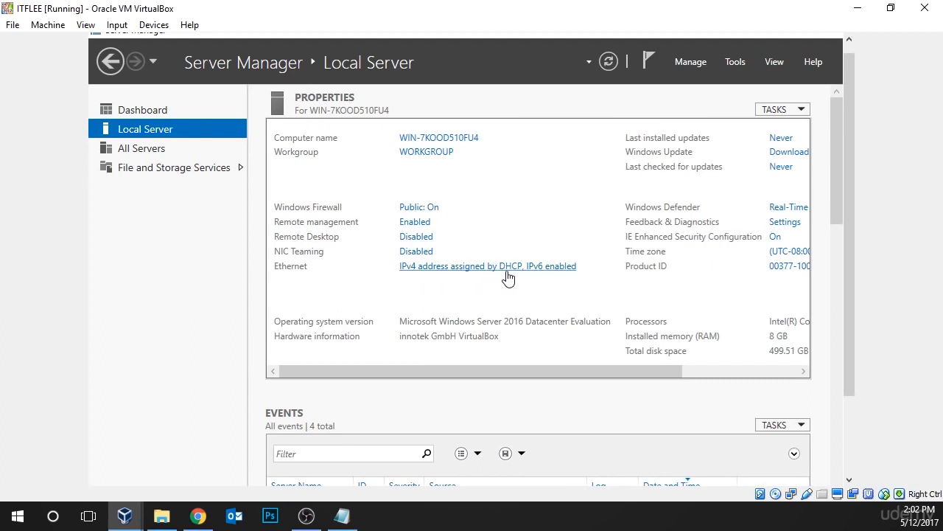
{"action": "left_click", "coordinate": [549, 274]}
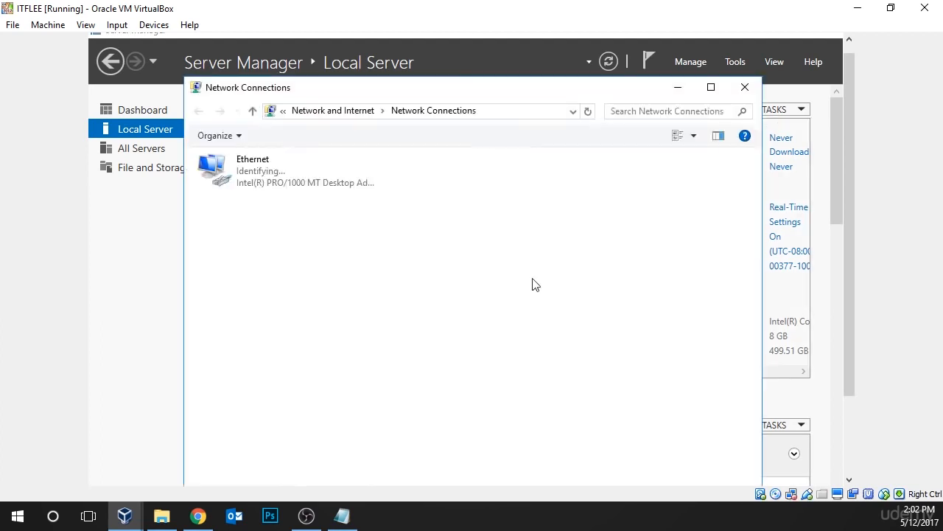
{"action": "left_click", "coordinate": [289, 180]}
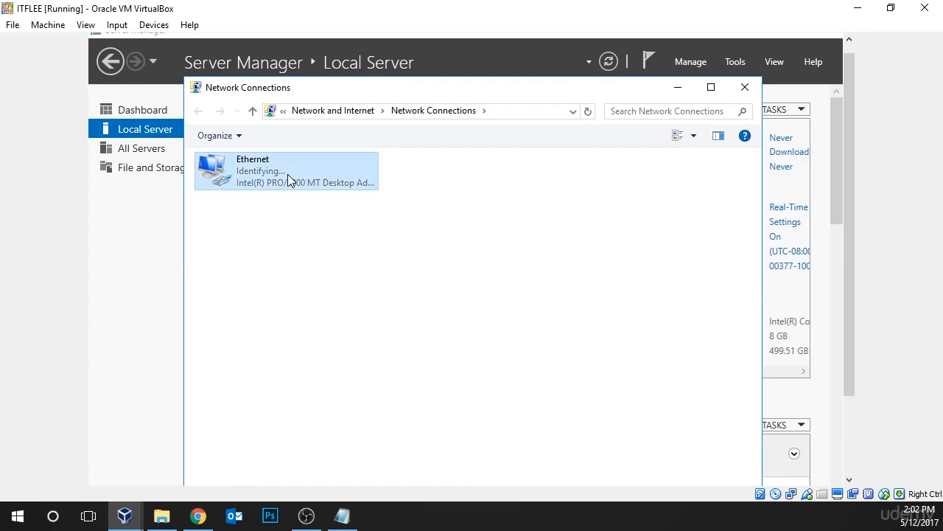
{"action": "right_click", "coordinate": [289, 179]}
{"action": "left_click", "coordinate": [351, 322]}
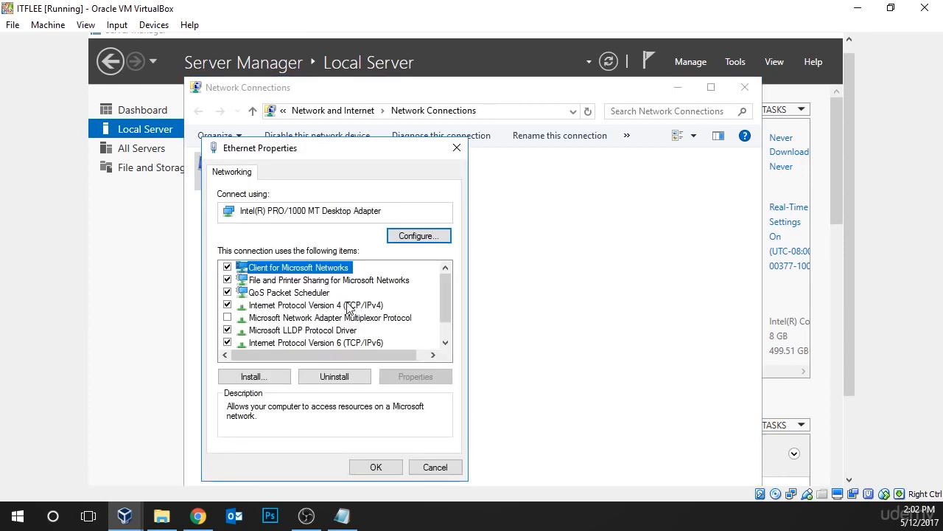
{"action": "left_click", "coordinate": [302, 344]}
{"action": "key", "text": "space"}
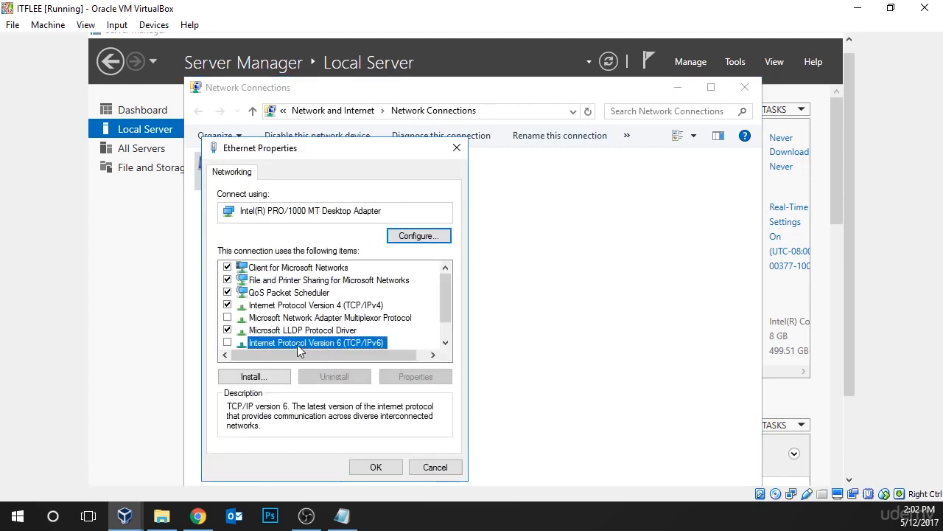
- Assign Ethernet the static IPv4 address 192.168.0.10, subnet mask 255.255.255.0 and default gateway 192.168.0.1, and close the network windows
{"action": "left_click", "coordinate": [331, 307]}
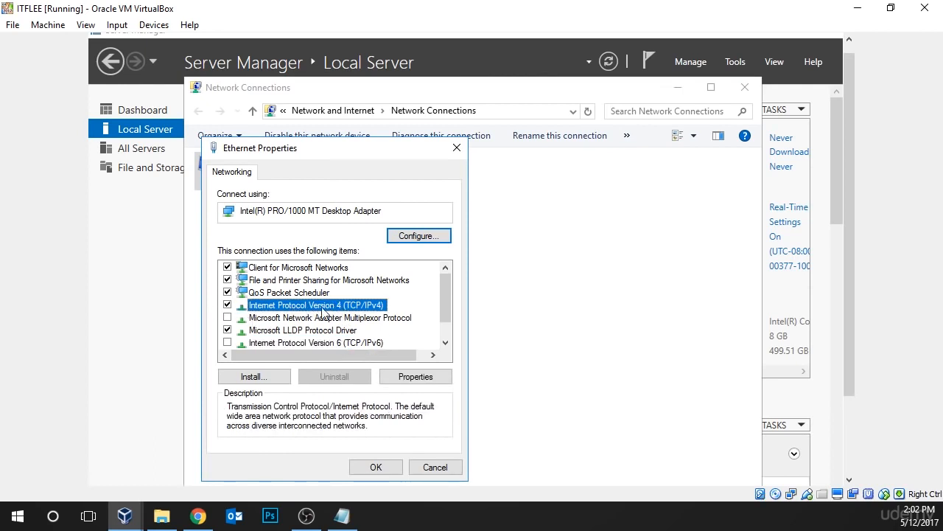
{"action": "left_click", "coordinate": [416, 376]}
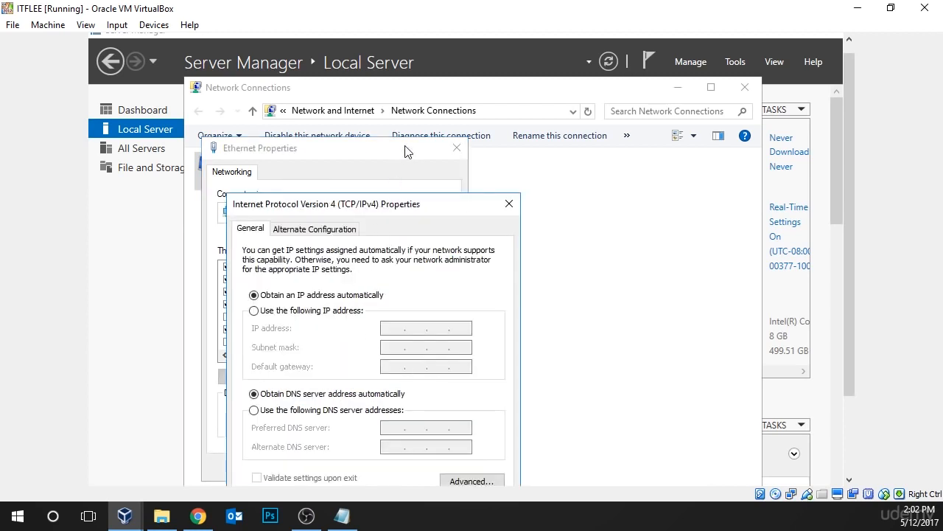
{"action": "left_click_drag", "start_coordinate": [399, 210], "coordinate": [436, 119]}
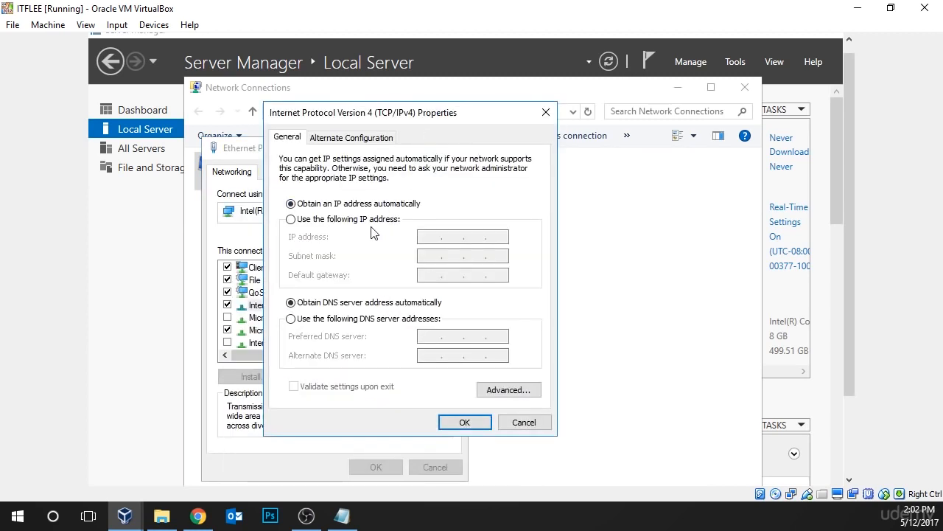
{"action": "left_click", "coordinate": [372, 220]}
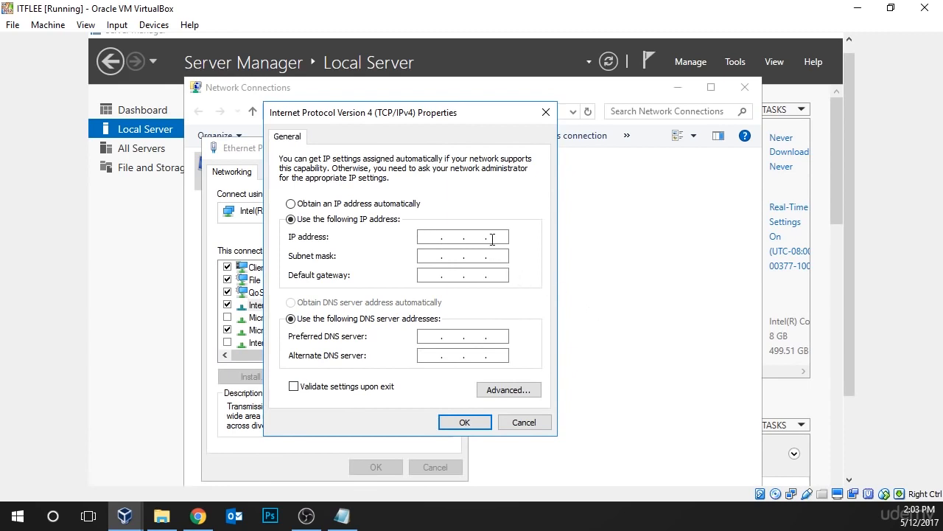
{"action": "left_click", "coordinate": [433, 237]}
{"action": "type", "text": "192.168.0.10"}
{"action": "left_click", "coordinate": [429, 256]}
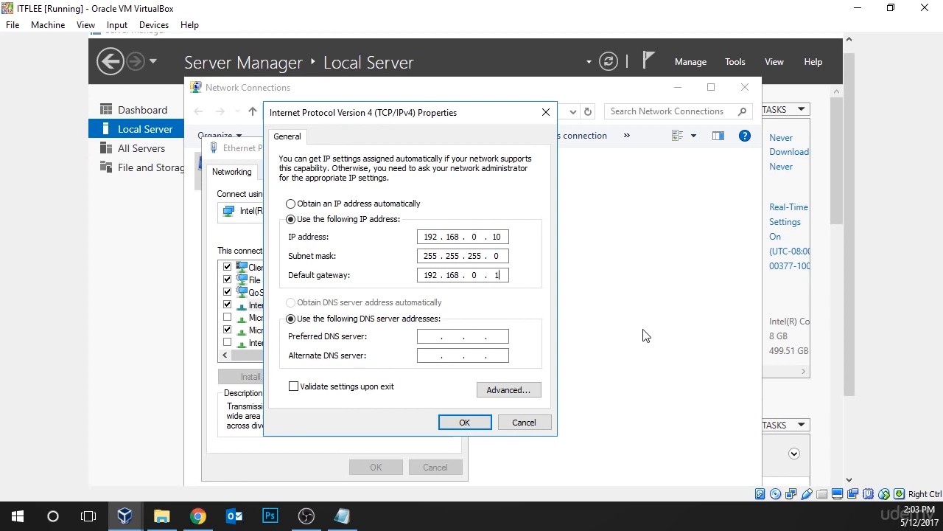
{"action": "key", "text": "Tab"}
{"action": "key", "text": "Tab"}
{"action": "left_click", "coordinate": [465, 423]}
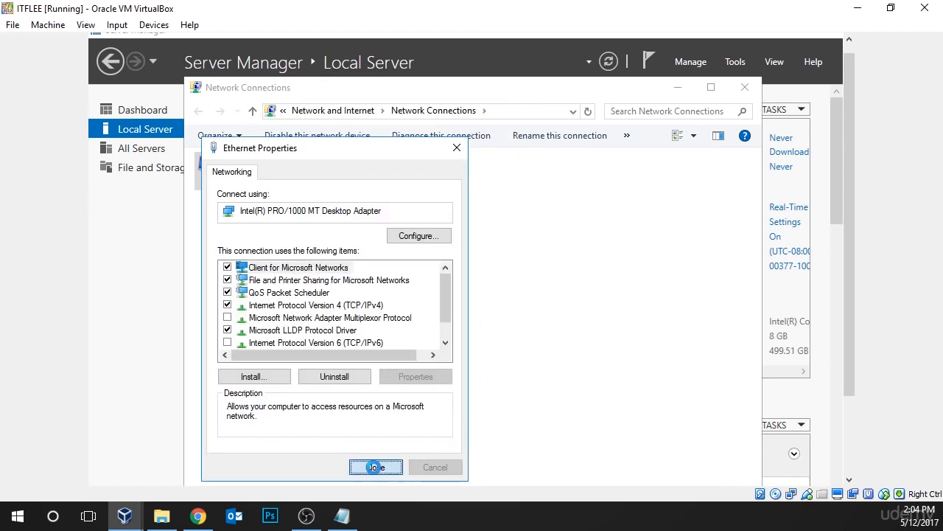
{"action": "left_click", "coordinate": [375, 466]}
{"action": "left_click", "coordinate": [681, 265]}
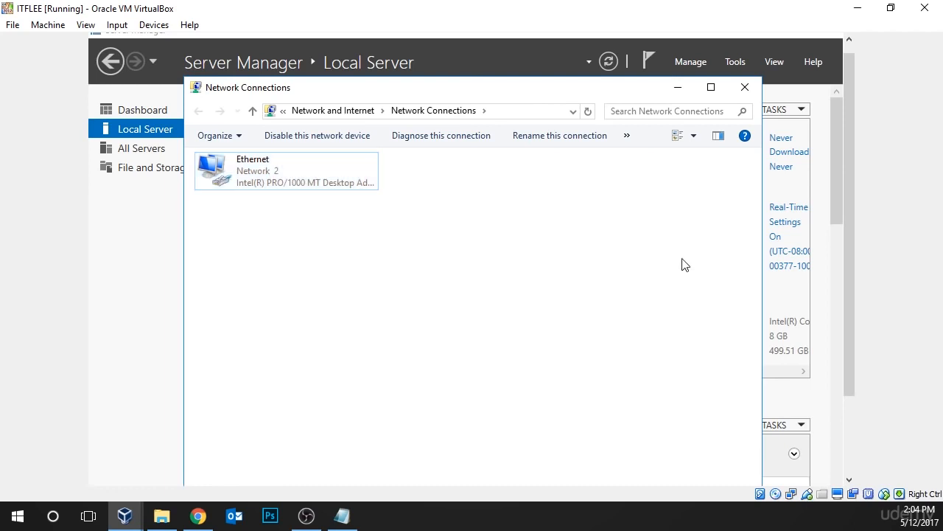
{"action": "left_click", "coordinate": [746, 87]}
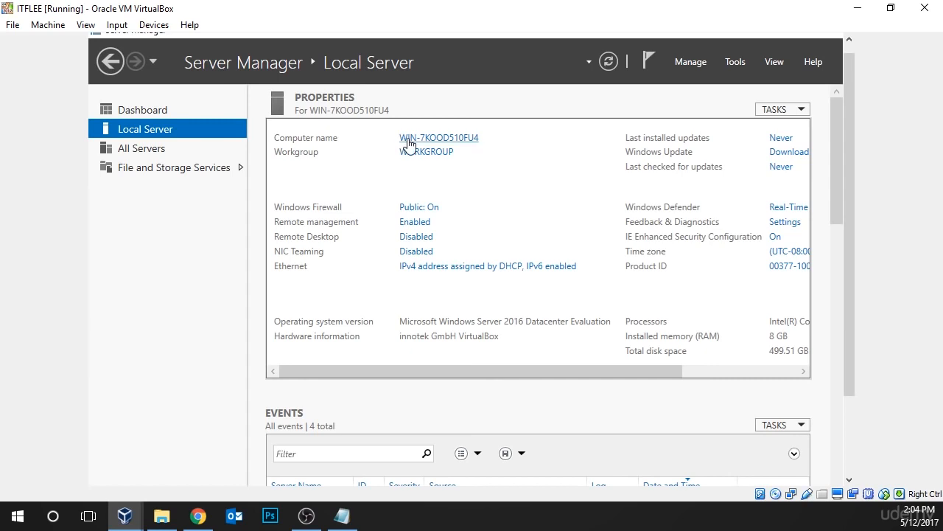
- Rename the computer as ITFDC01, close the system properties and restart the server to apply the change
{"action": "left_click", "coordinate": [436, 140]}
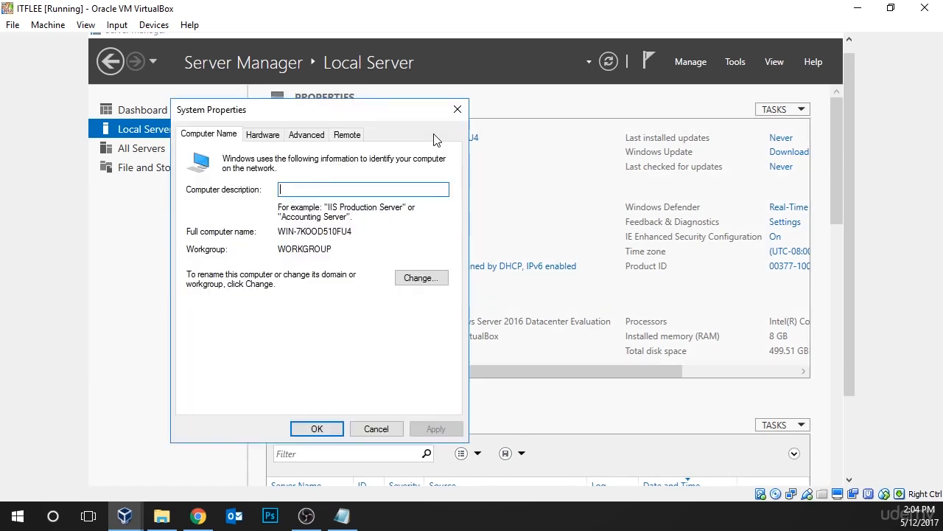
{"action": "left_click", "coordinate": [418, 278]}
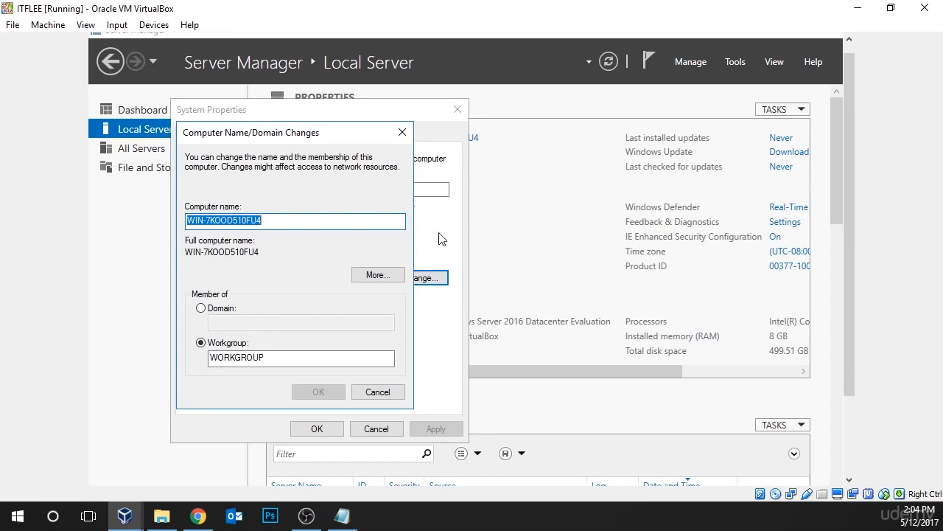
{"action": "type", "text": "ITFDC01"}
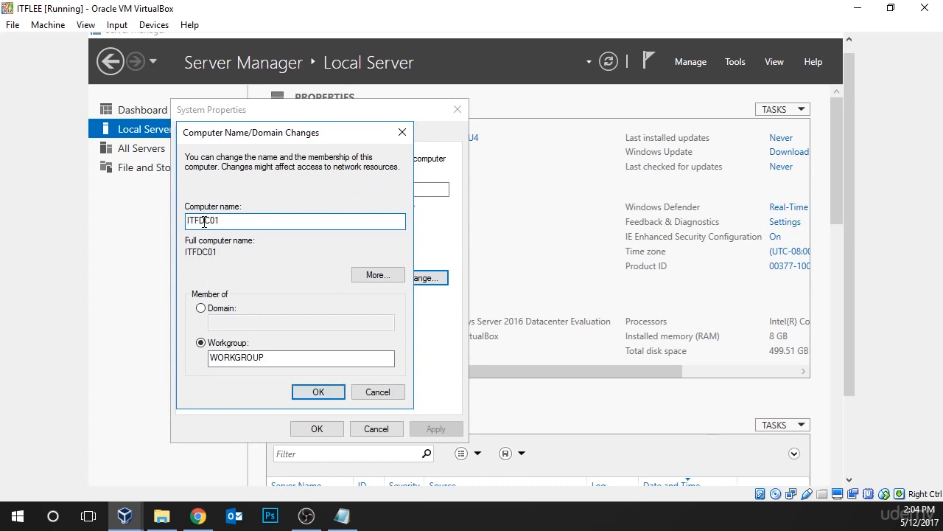
{"action": "left_click_drag", "start_coordinate": [204, 222], "coordinate": [204, 226]}
{"action": "left_click", "coordinate": [241, 221]}
{"action": "left_click", "coordinate": [315, 394]}
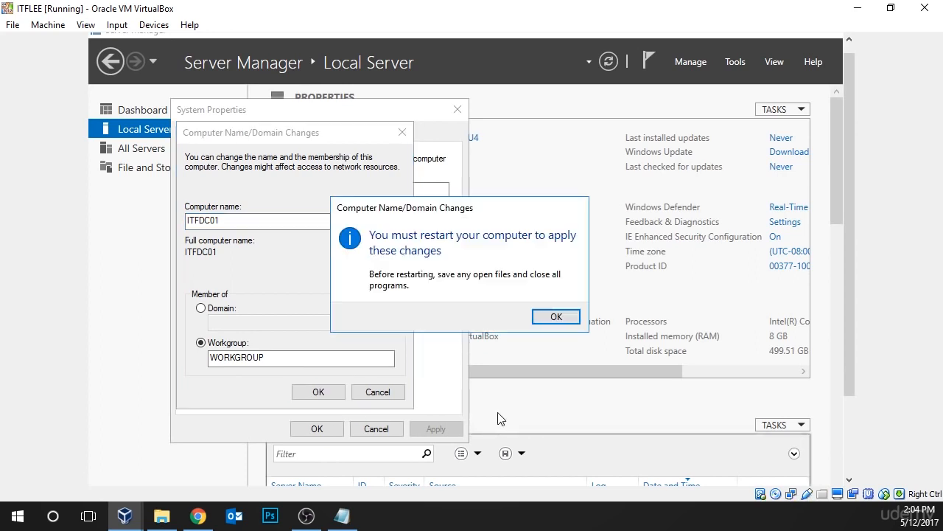
{"action": "left_click", "coordinate": [555, 316]}
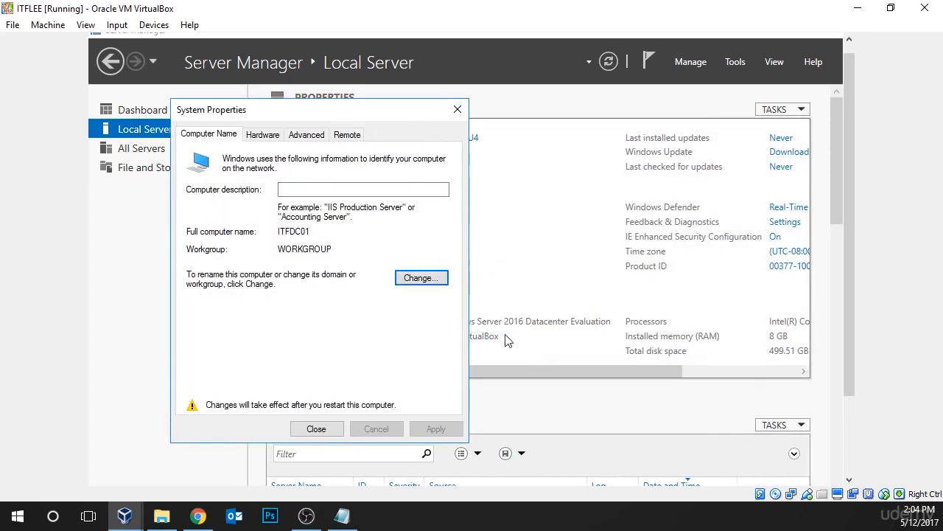
{"action": "left_click", "coordinate": [317, 429]}
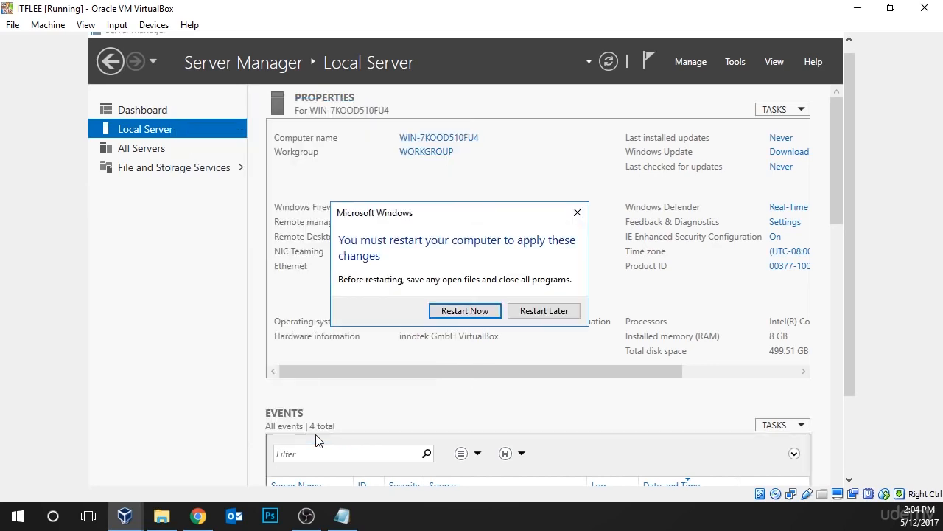
{"action": "left_click", "coordinate": [458, 312]}
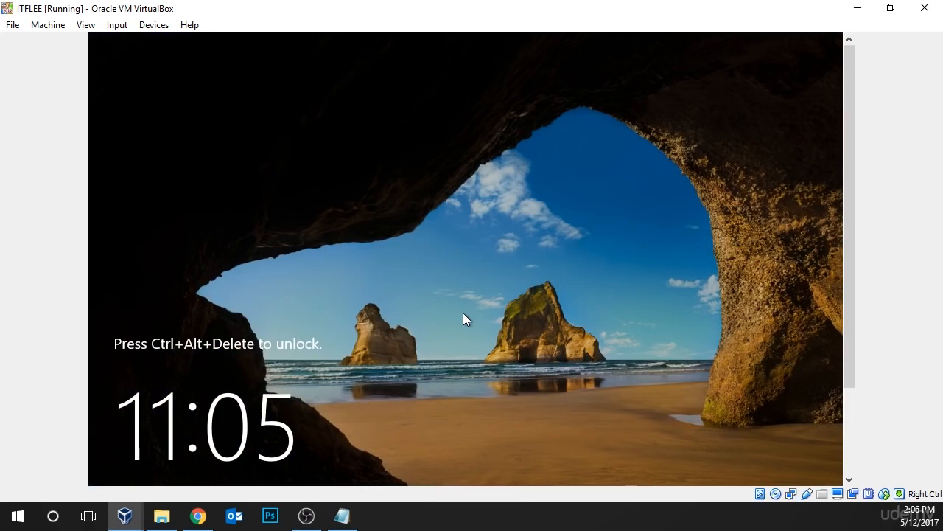
- Unlock the restarted server and sign in as Administrator with the account password
{"action": "key", "text": "ctrl+alt+Delete"}
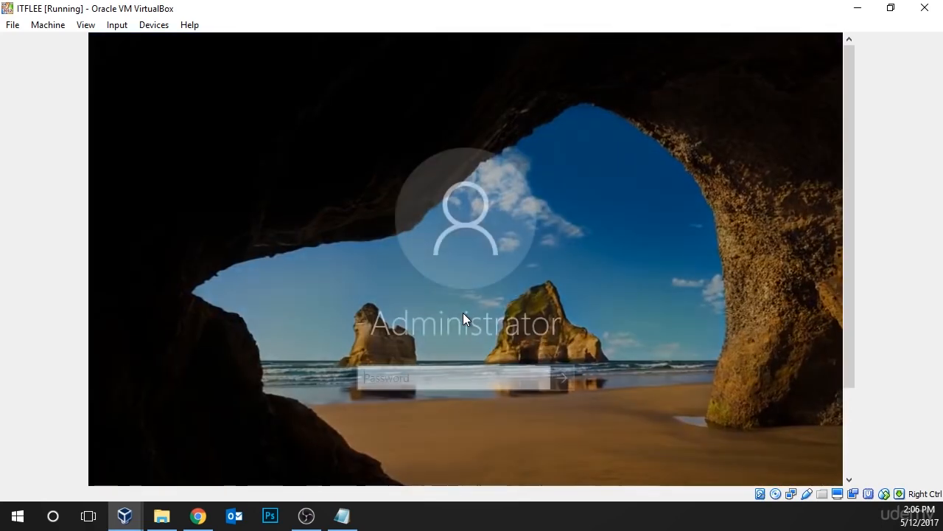
{"action": "type", "text": "•••••••"}
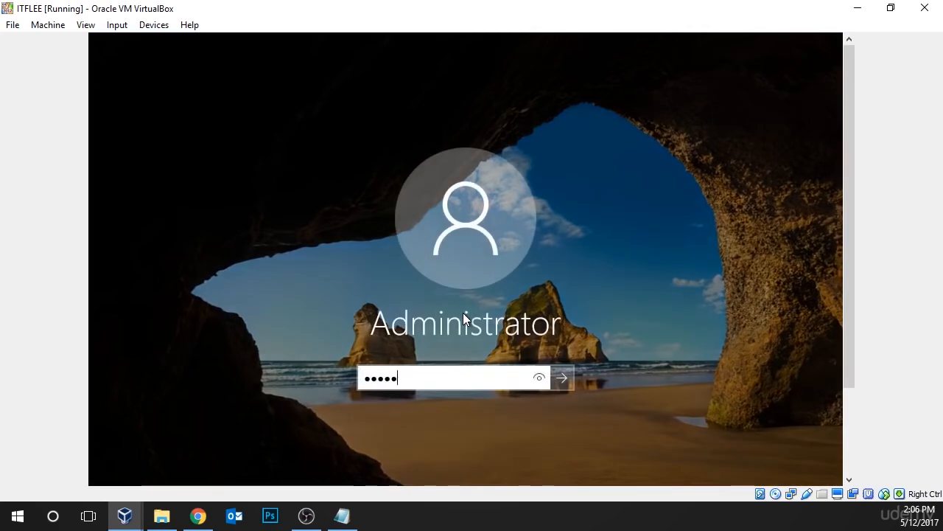
{"action": "type", "text": "•••"}
{"action": "key", "text": "Return"}
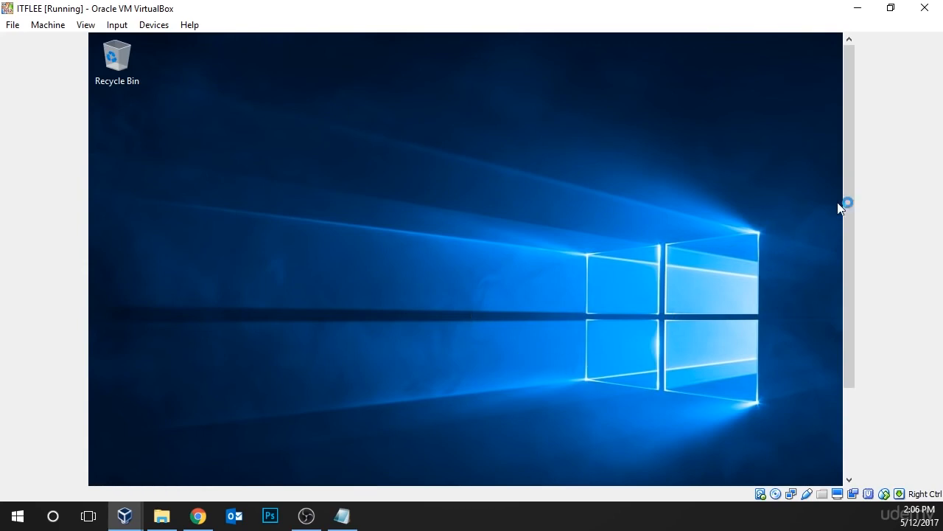
- Switch the virtual machine to full-screen mode and look over its available machine commands without running any
{"action": "left_click_drag", "start_coordinate": [849, 189], "coordinate": [816, 194]}
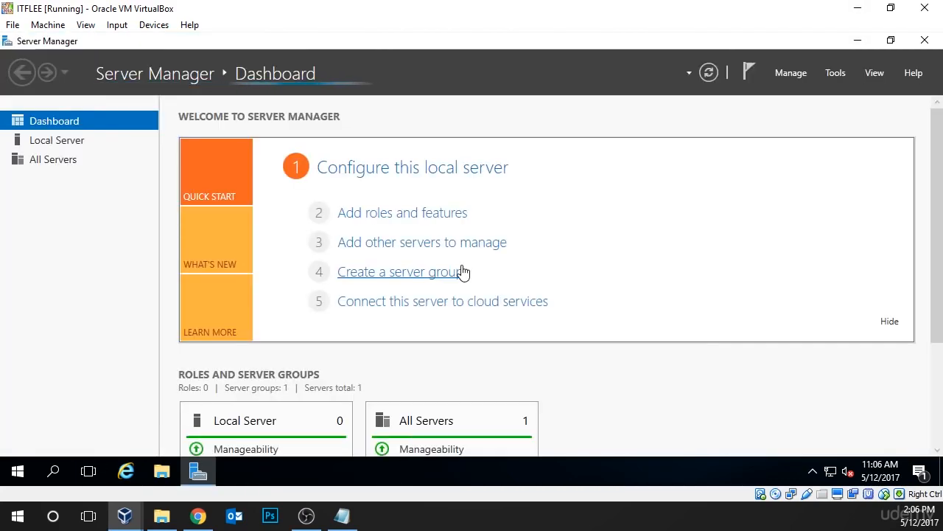
{"action": "key", "text": "ctrl+f"}
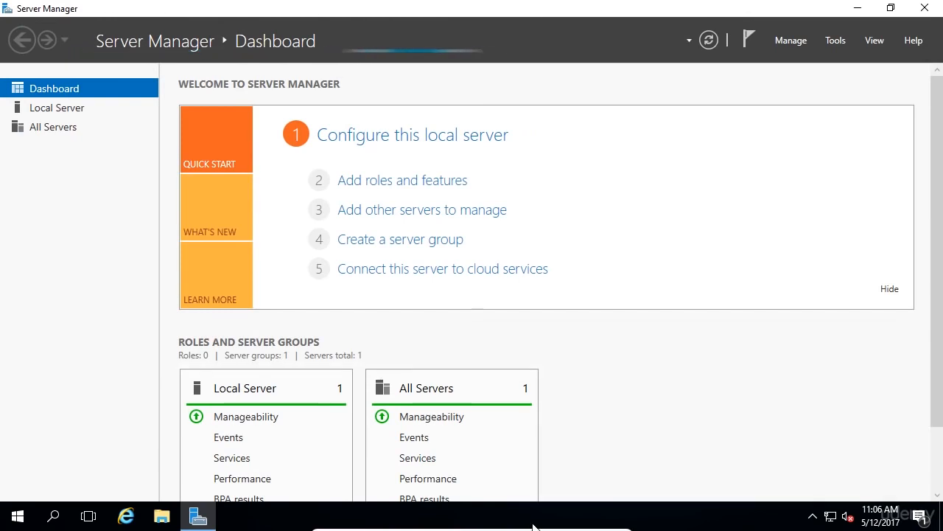
{"action": "mouse_move", "coordinate": [545, 528]}
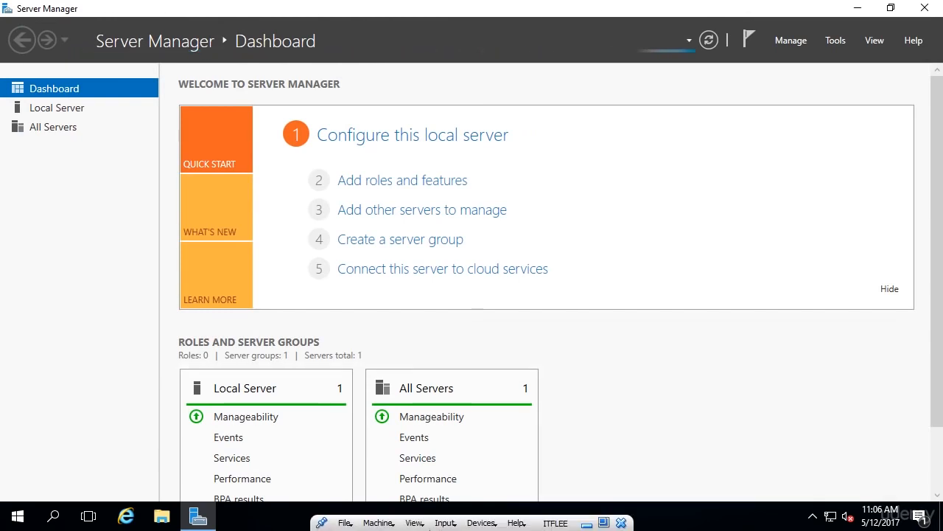
{"action": "left_click", "coordinate": [393, 527]}
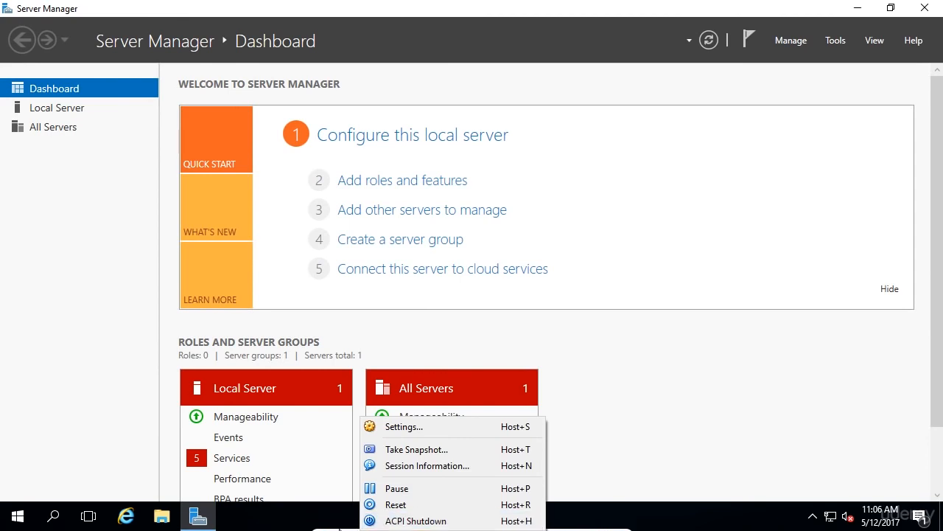
{"action": "left_click", "coordinate": [337, 514]}
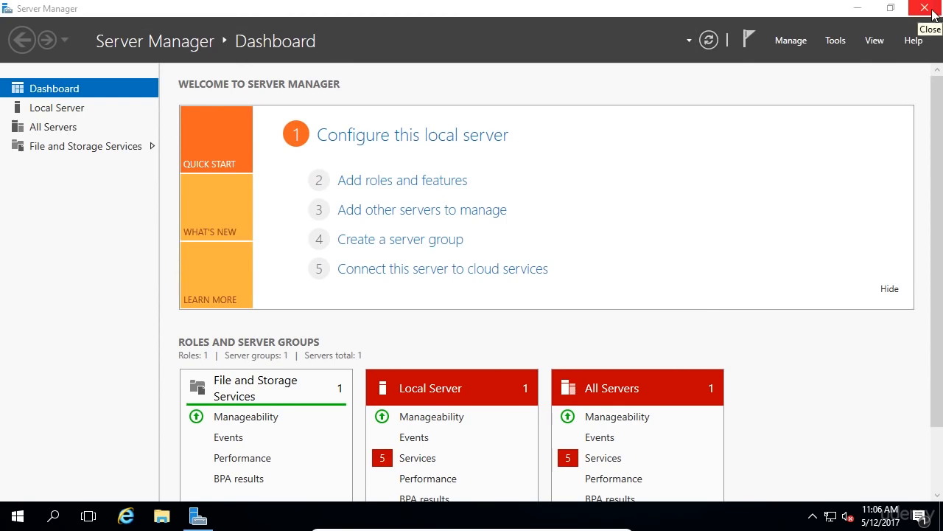
- Toggle the virtual machine out of and back into full-screen mode, and close Server Manager
{"action": "key", "text": "ctrl+f"}
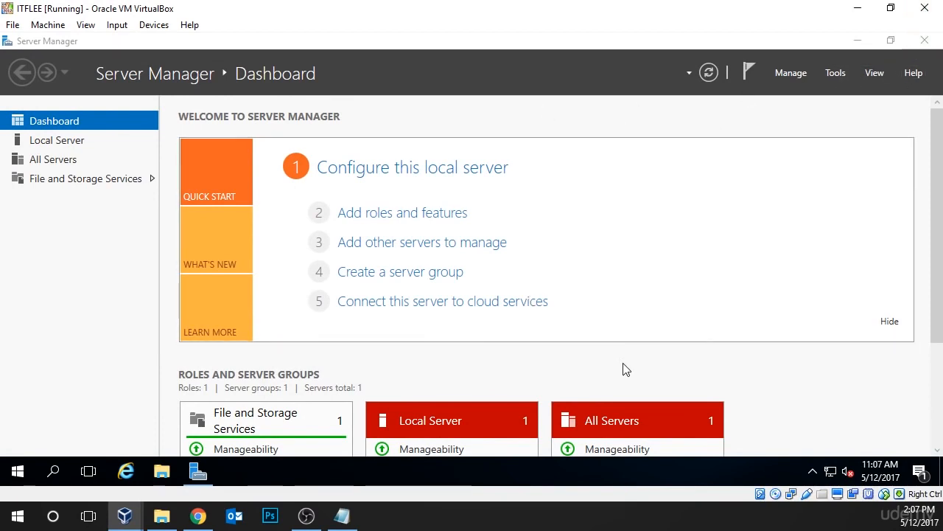
{"action": "key", "text": "ctrl+f"}
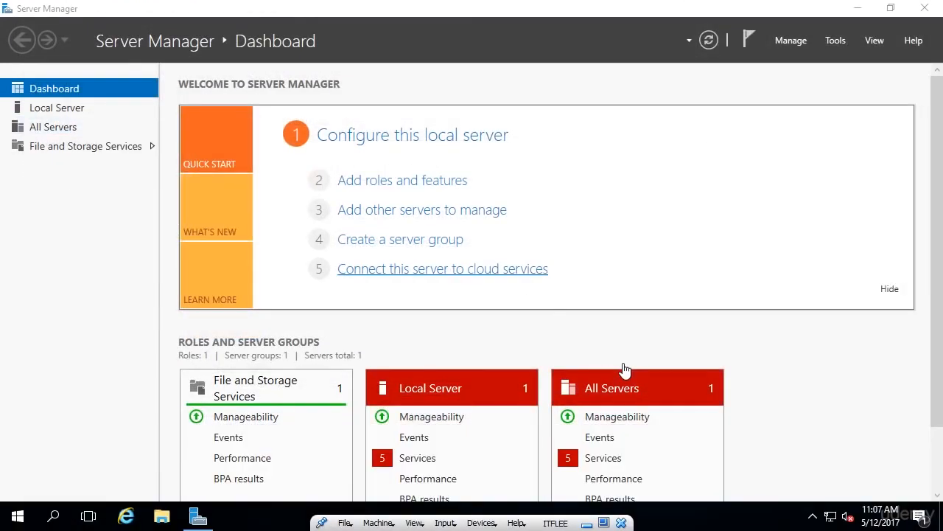
{"action": "left_click", "coordinate": [939, 8]}
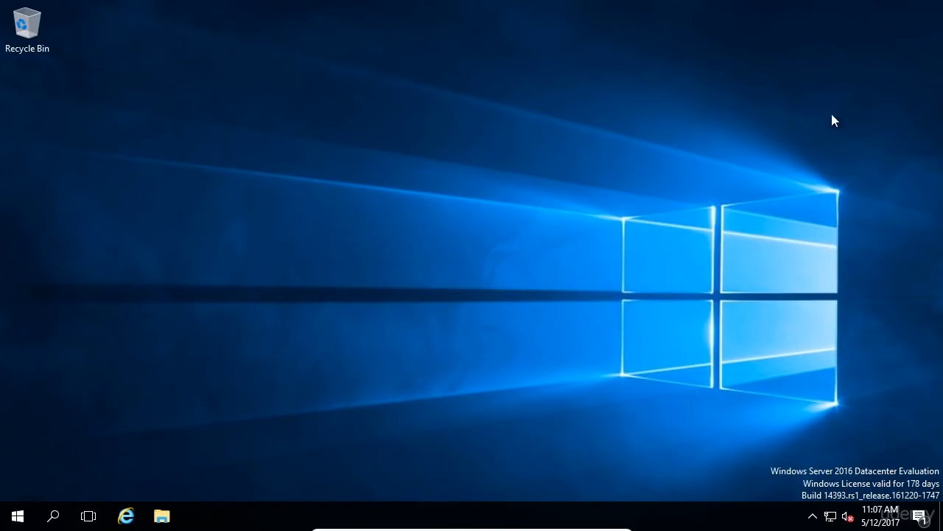
- Search for cmd, pin Command Prompt to the taskbar and dismiss the search results
{"action": "left_click", "coordinate": [15, 515]}
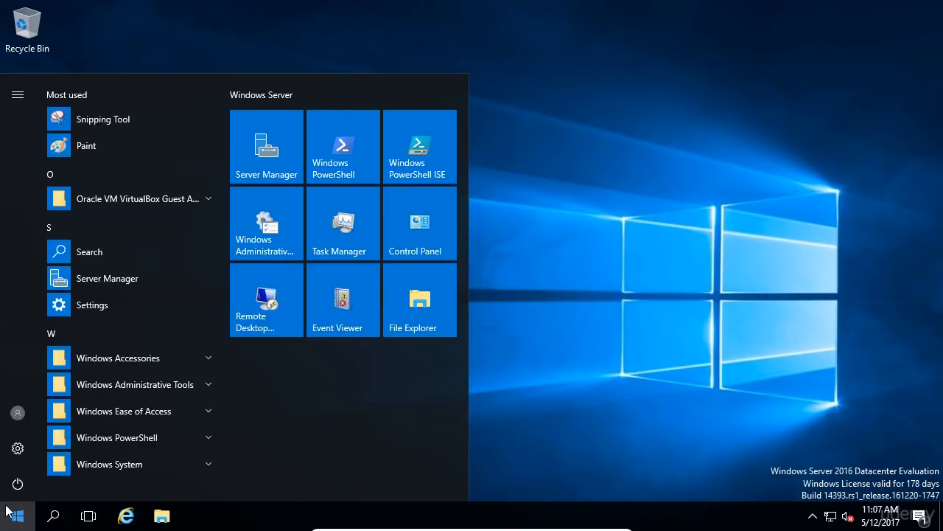
{"action": "left_click", "coordinate": [9, 510]}
{"action": "type", "text": "cmd"}
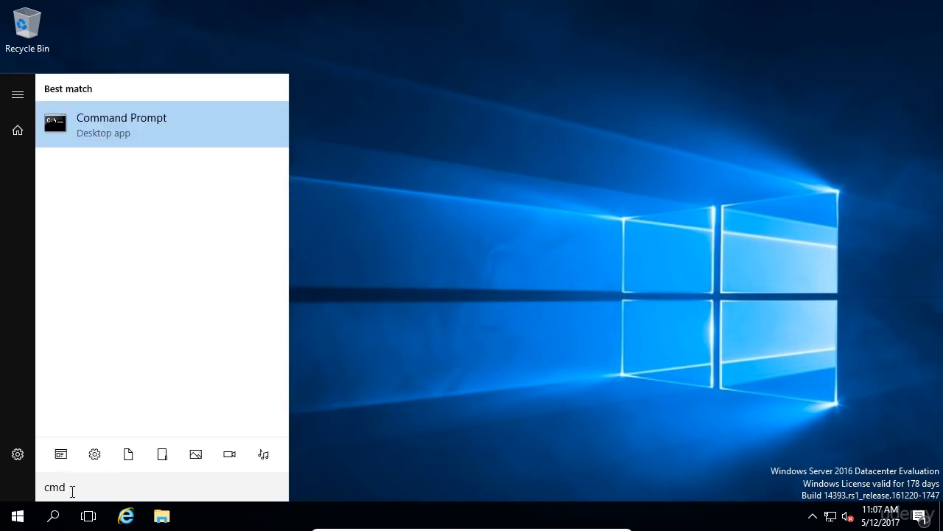
{"action": "left_click_drag", "start_coordinate": [73, 491], "coordinate": [49, 490]}
{"action": "right_click", "coordinate": [147, 128]}
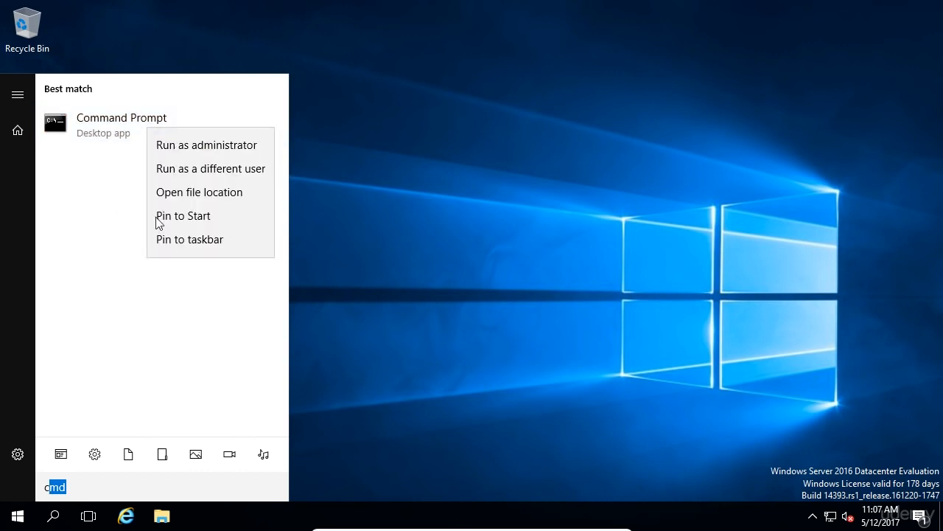
{"action": "left_click", "coordinate": [188, 239]}
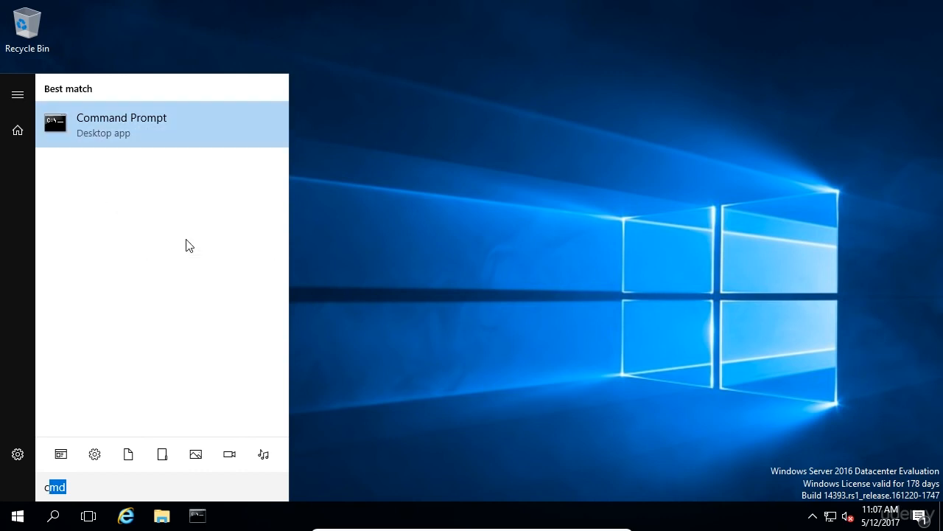
{"action": "left_click", "coordinate": [331, 268]}
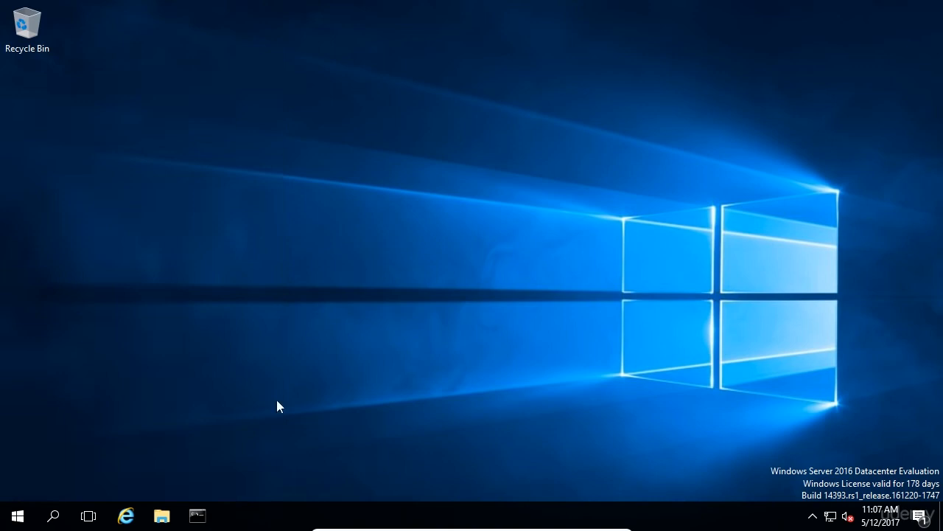
- Open Command Prompt and test the internet connection with ping google.com
{"action": "left_click", "coordinate": [197, 518]}
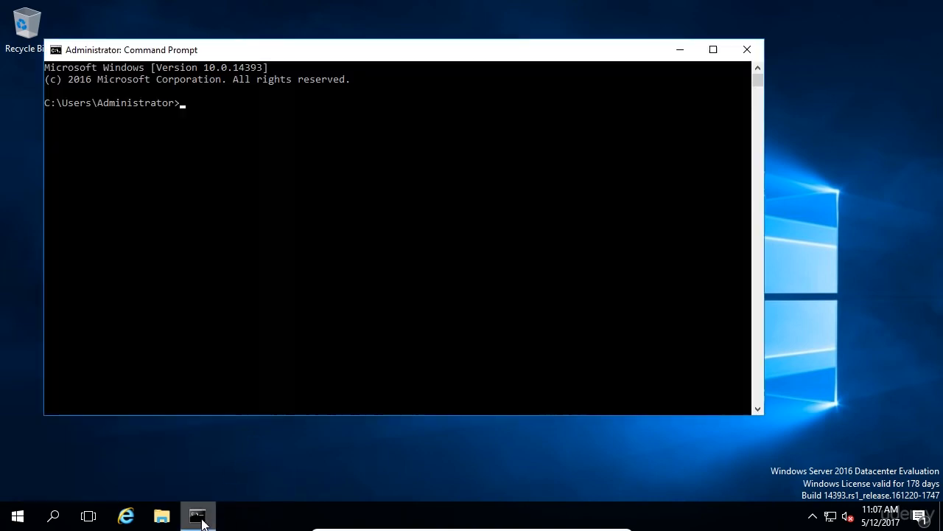
{"action": "type", "text": "ping google.com"}
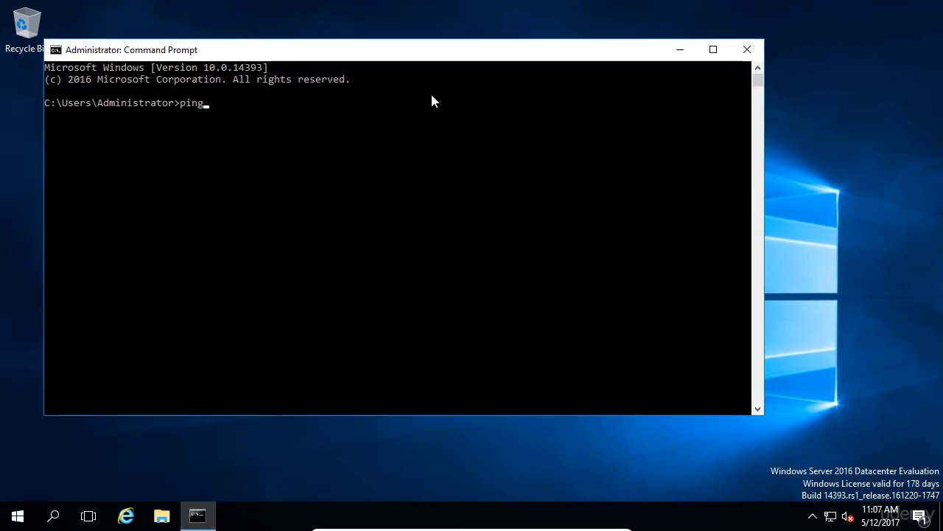
{"action": "key", "text": "Return"}
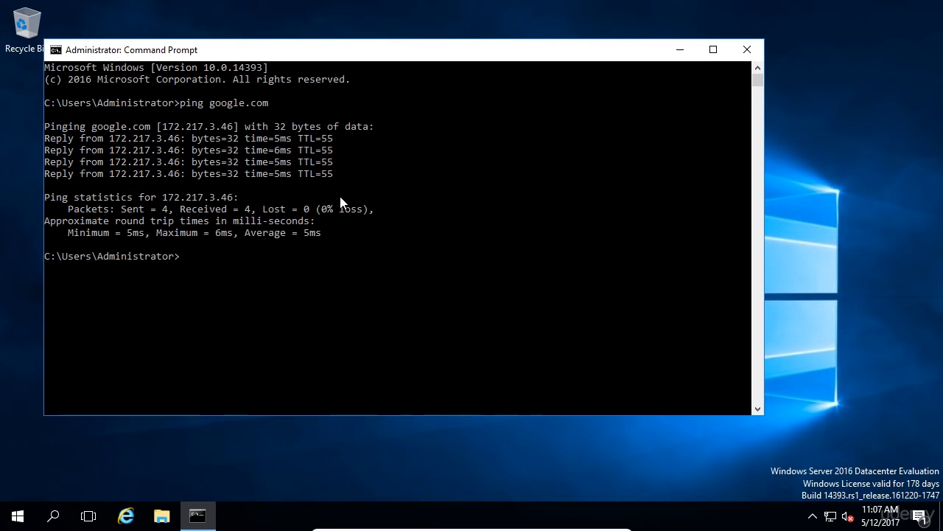
- Run ipconfig and check the Ethernet adapter's IPv4 address, highlighting its network portion
{"action": "type", "text": "ipconfig"}
{"action": "key", "text": "Return"}
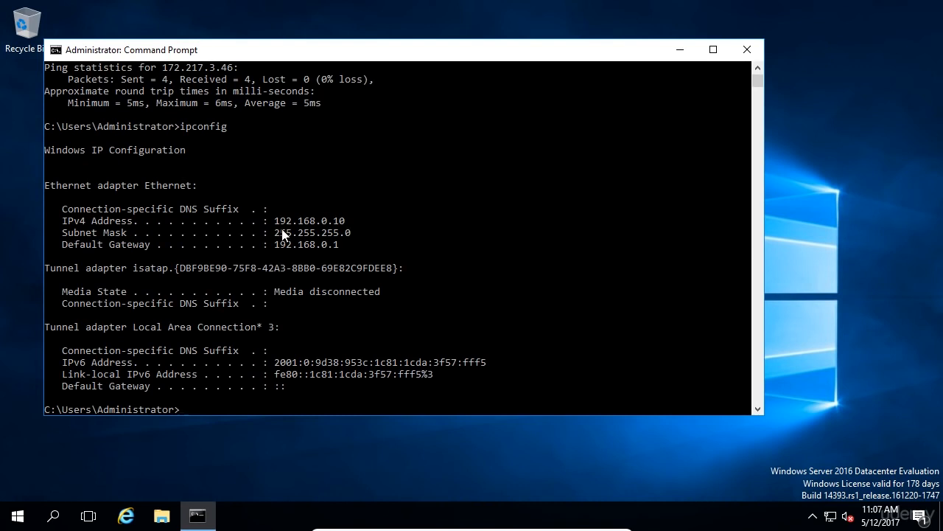
{"action": "left_click_drag", "start_coordinate": [274, 219], "coordinate": [342, 222]}
{"action": "left_click", "coordinate": [343, 221]}
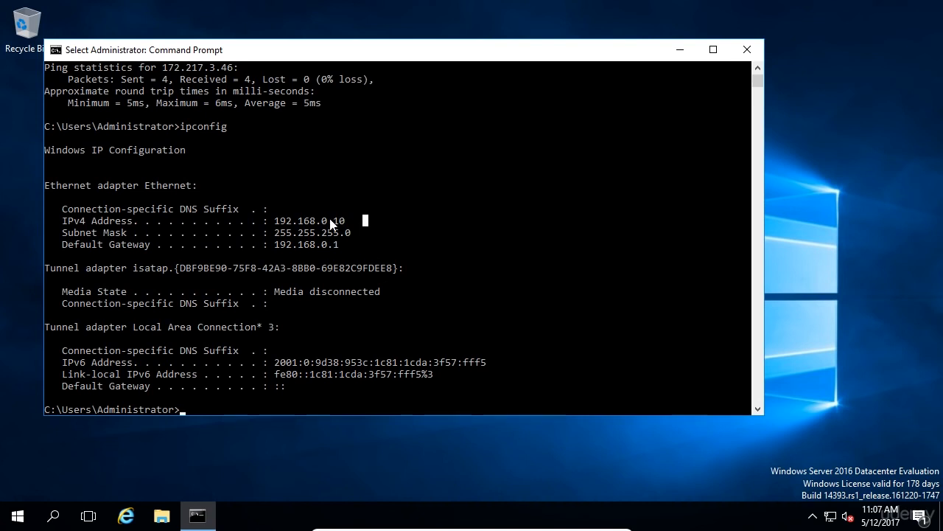
{"action": "left_click_drag", "start_coordinate": [333, 221], "coordinate": [275, 223]}
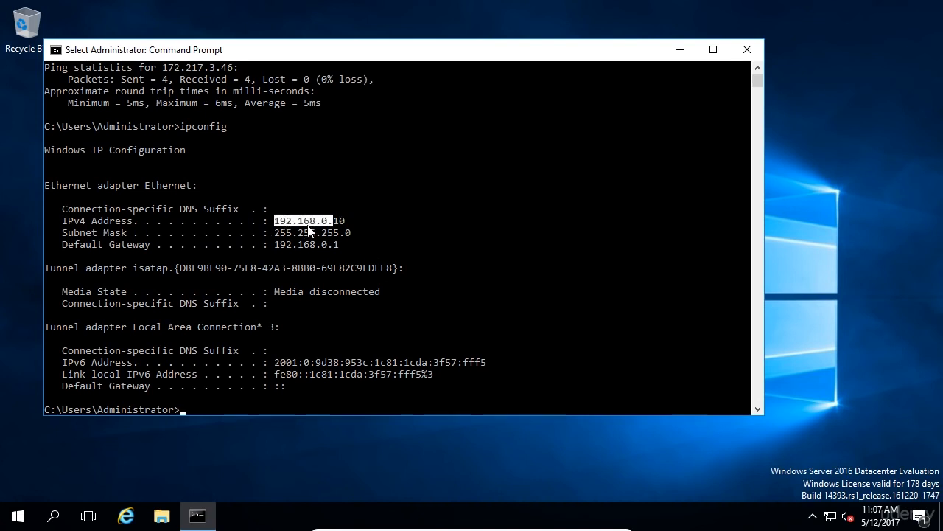
{"action": "left_click", "coordinate": [365, 232]}
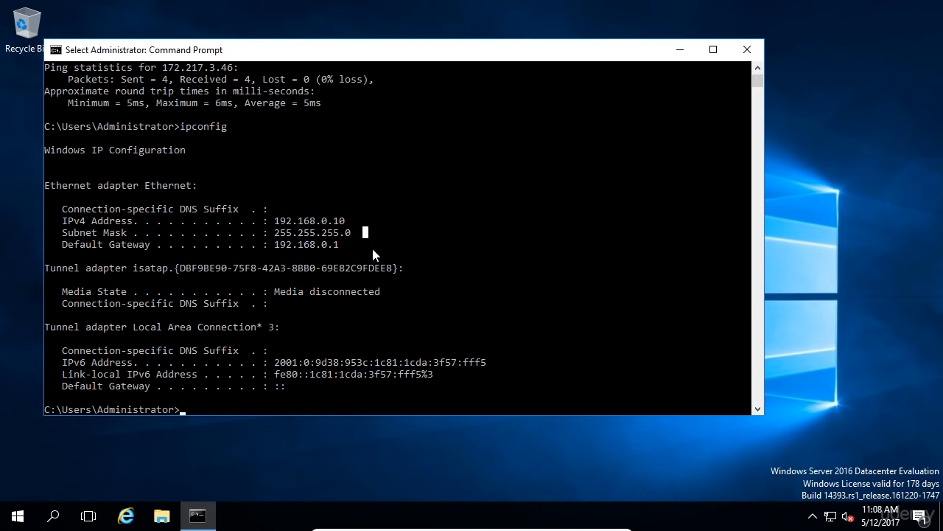